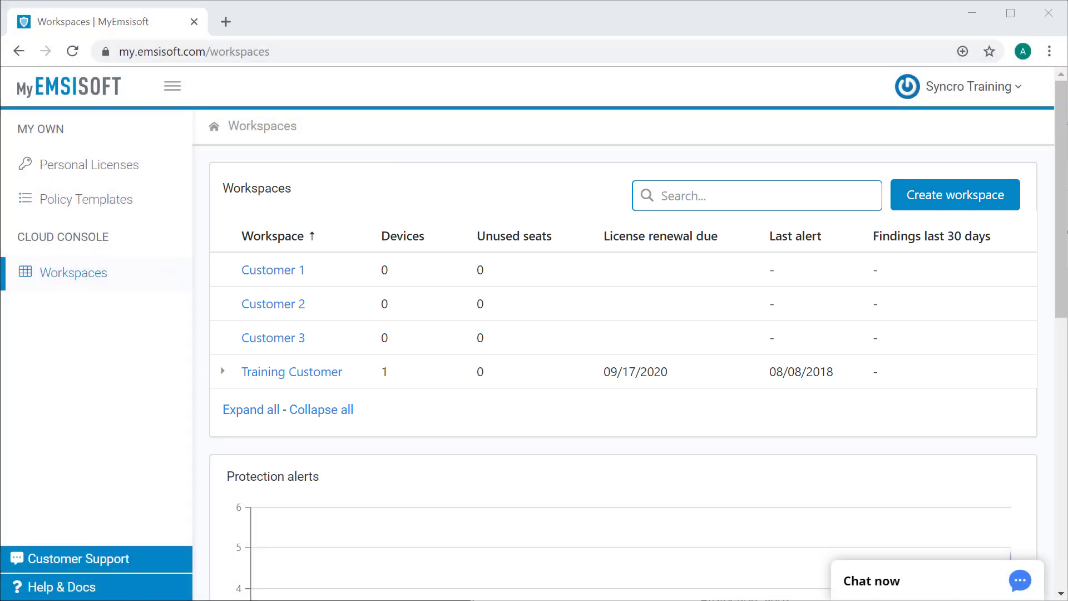
Open the VIRTUAL-MACHINE device's Protection Settings from the Training Customer workspace device list
click(296, 369)
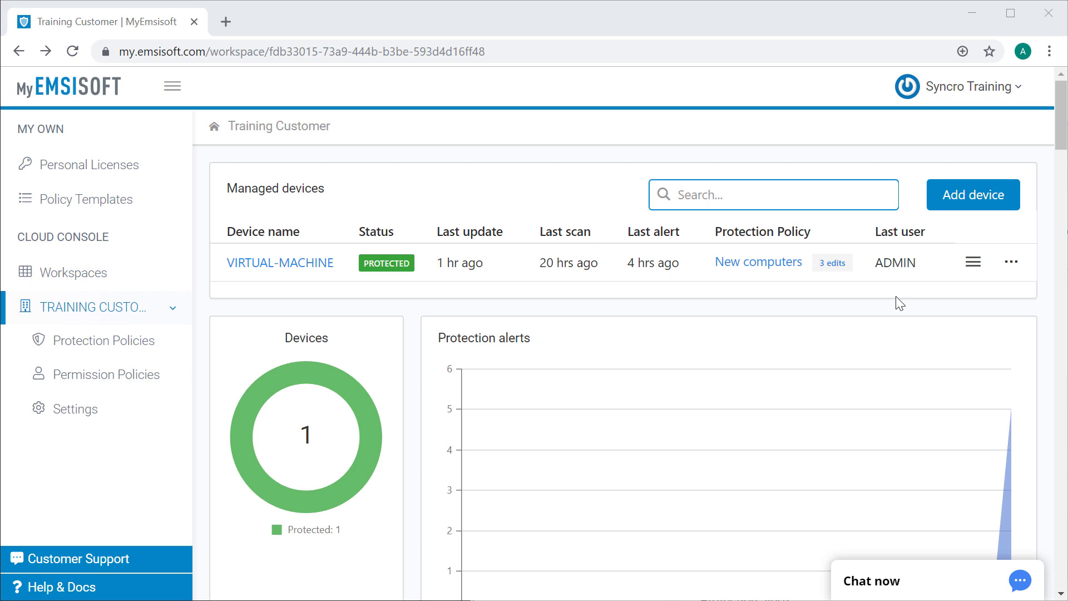
click(973, 263)
click(945, 294)
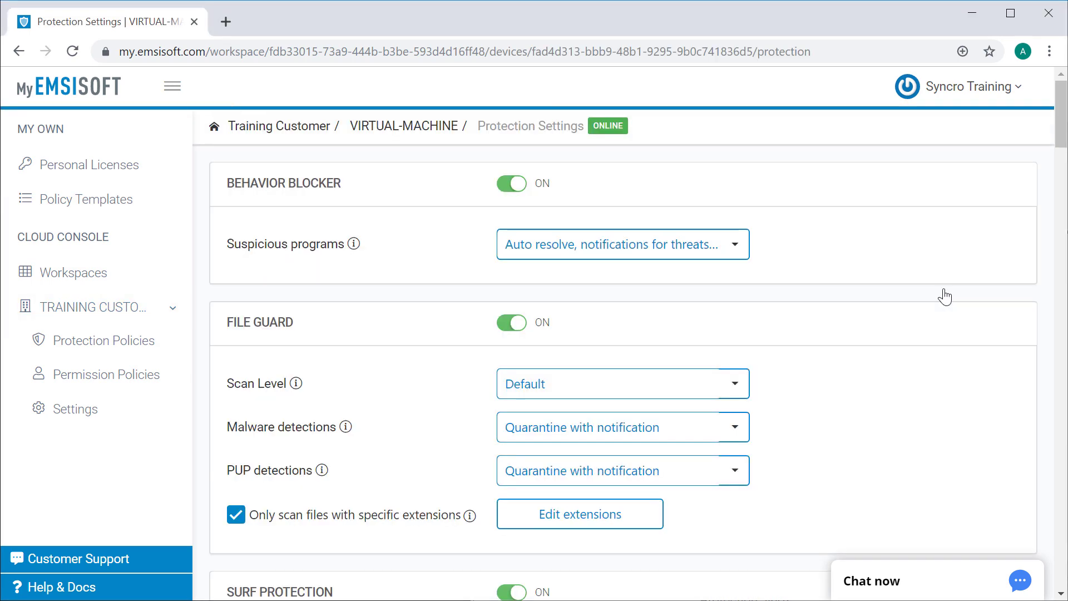
scroll(946, 296, down, 5)
scroll(946, 297, down, 5)
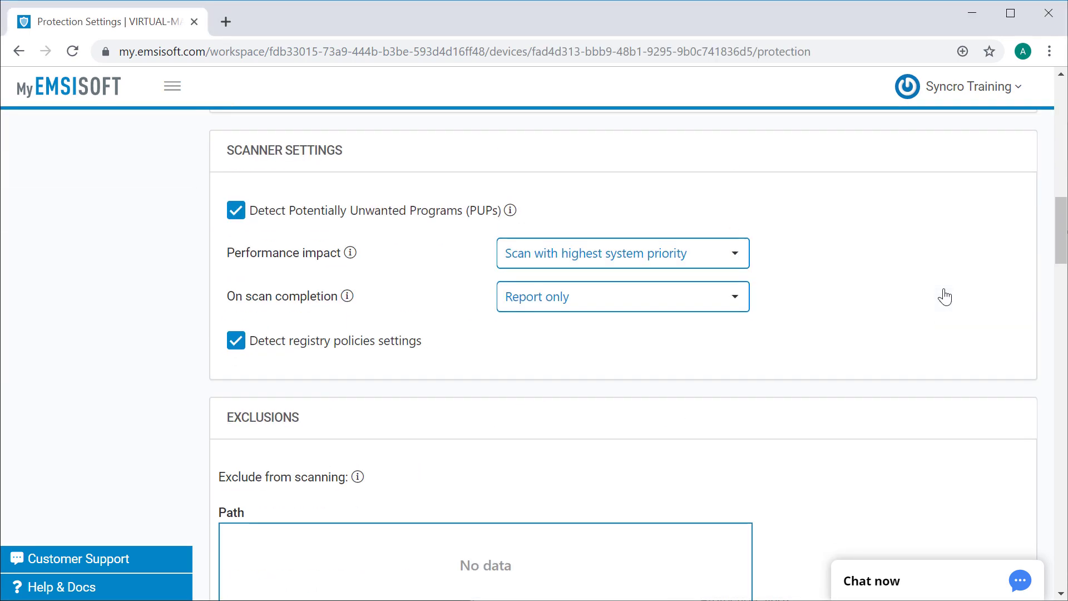
scroll(946, 296, down, 5)
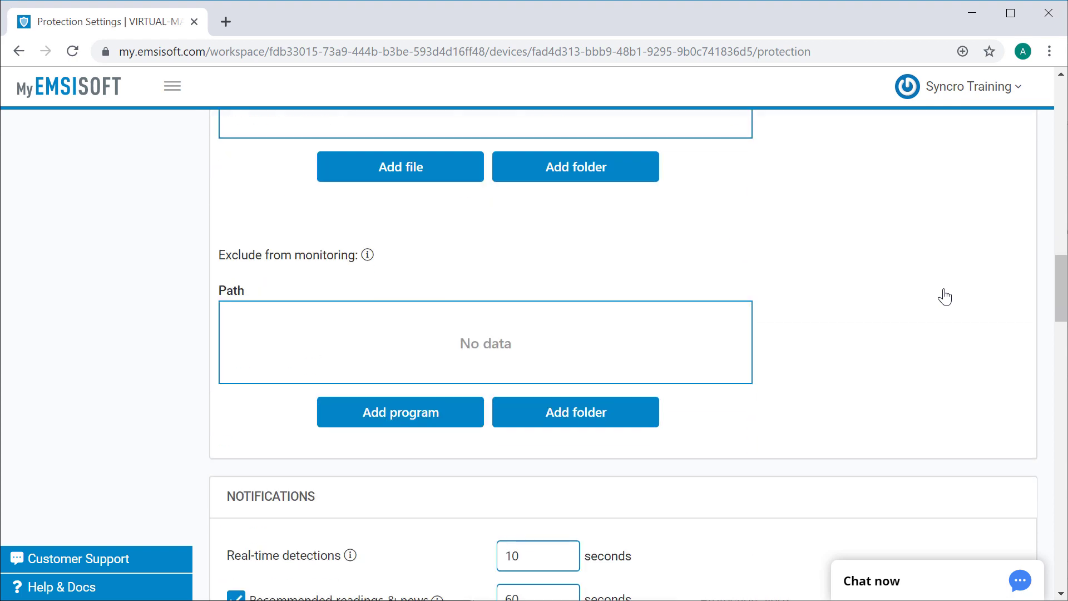
scroll(946, 296, down, 5)
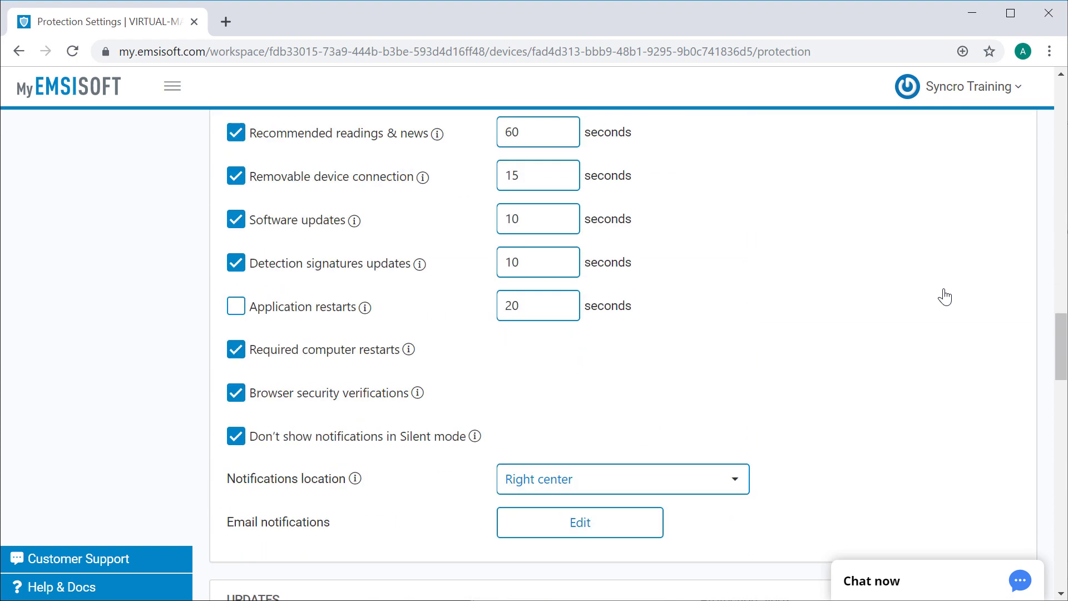
scroll(945, 297, down, 5)
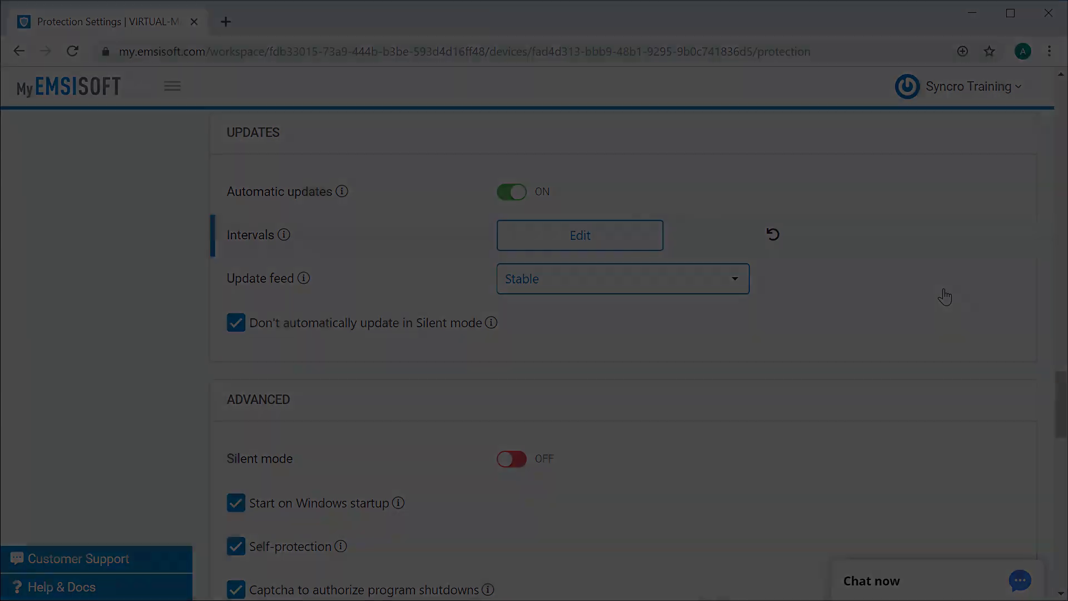